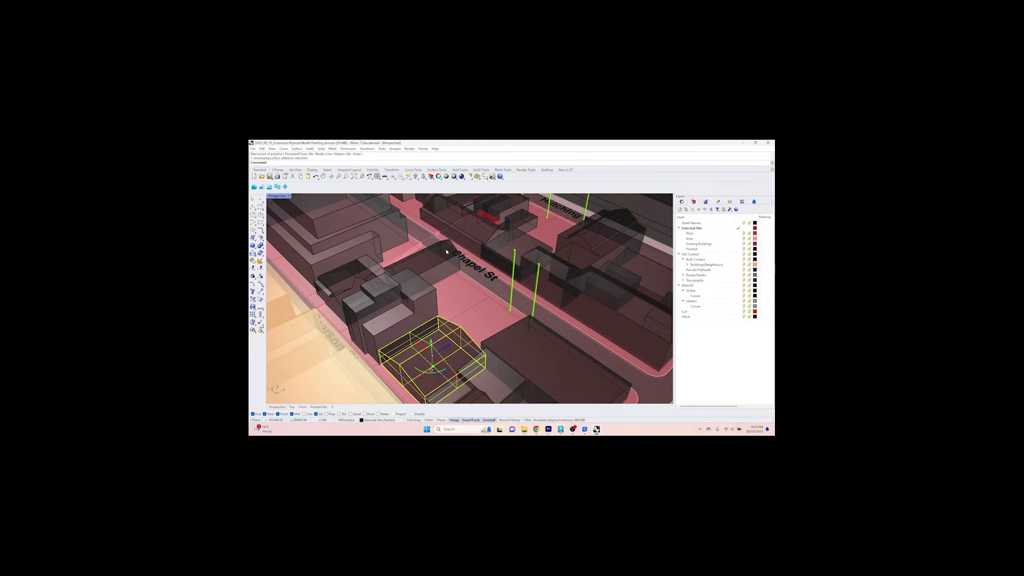
Move the selected pitched-roof building out of the site model into the empty space beside it
{"action": "scroll", "coordinate": [446, 249], "scroll_direction": "down", "scroll_amount": 5}
{"action": "scroll", "coordinate": [421, 275], "scroll_direction": "down", "scroll_amount": 8}
{"action": "left_click_drag", "start_coordinate": [426, 277], "coordinate": [517, 344]}
{"action": "left_click", "coordinate": [570, 363]}
{"action": "scroll", "coordinate": [527, 352], "scroll_direction": "up", "scroll_amount": 6}
{"action": "scroll", "coordinate": [527, 353], "scroll_direction": "up", "scroll_amount": 5}
{"action": "scroll", "coordinate": [517, 333], "scroll_direction": "down", "scroll_amount": 5}
{"action": "scroll", "coordinate": [486, 266], "scroll_direction": "up", "scroll_amount": 4}
{"action": "left_click", "coordinate": [482, 265]}
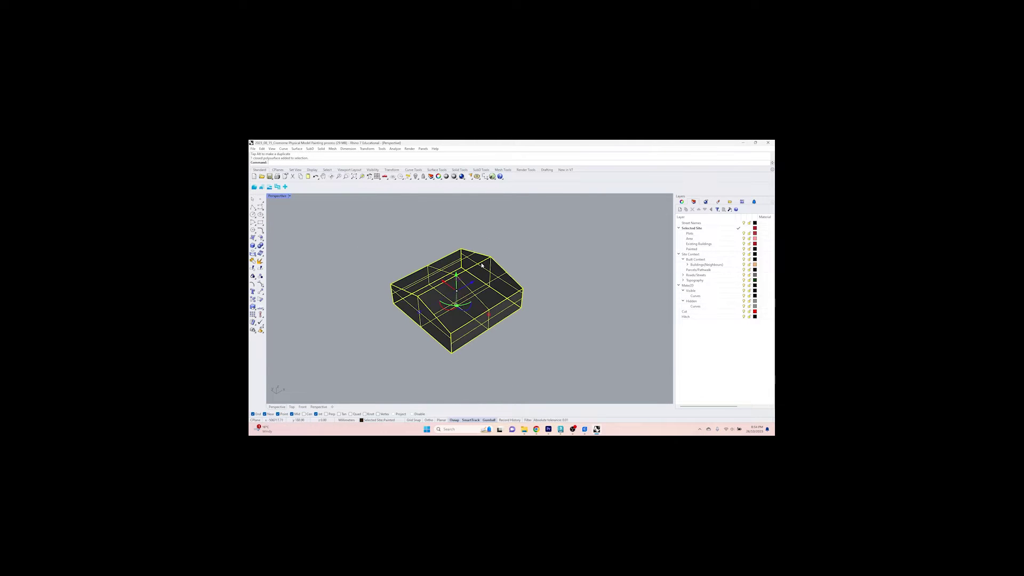
{"action": "left_click", "coordinate": [487, 240]}
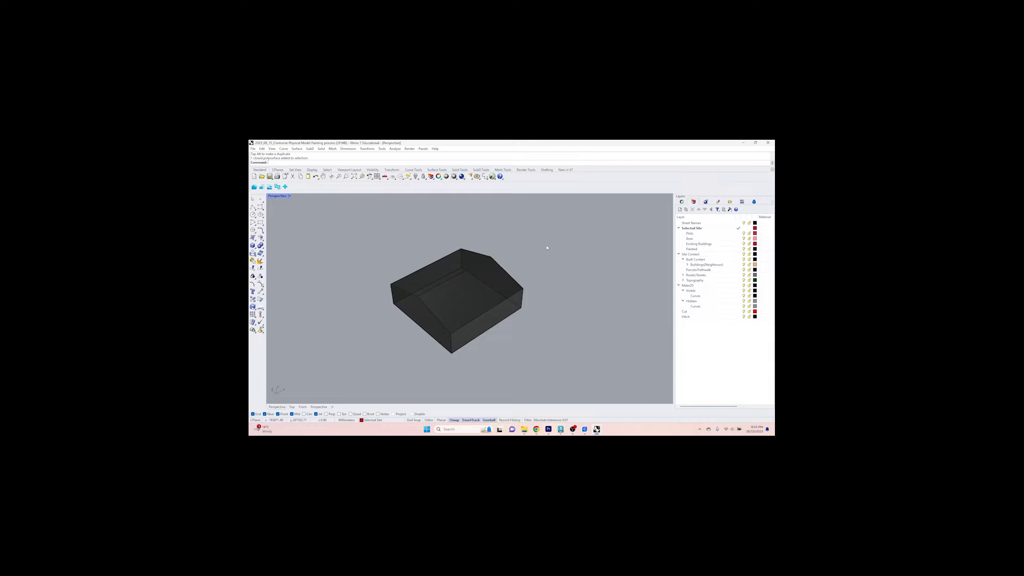
{"action": "left_click", "coordinate": [486, 292]}
{"action": "key", "text": "ctrl+c"}
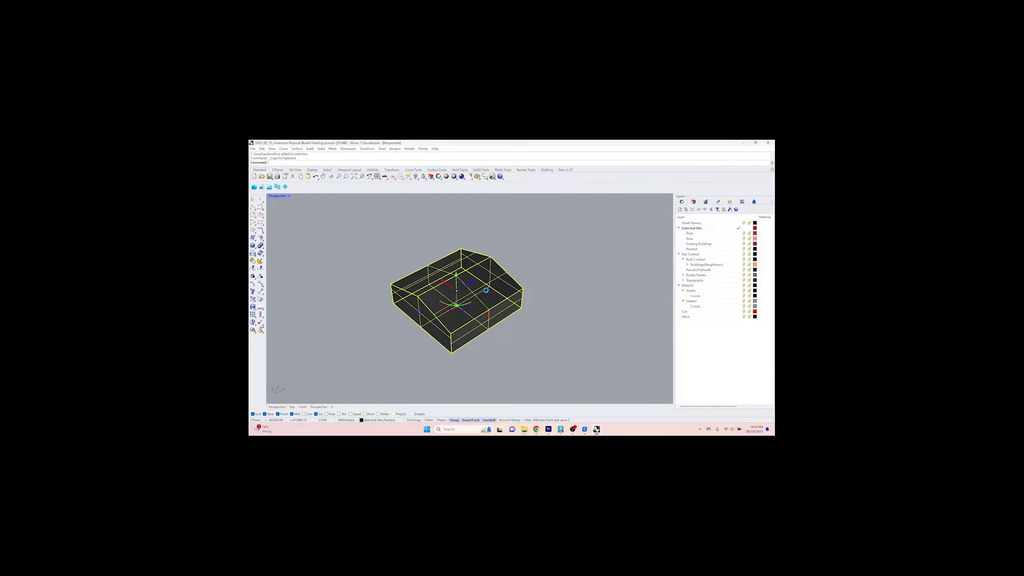
{"action": "key", "text": "ctrl+v"}
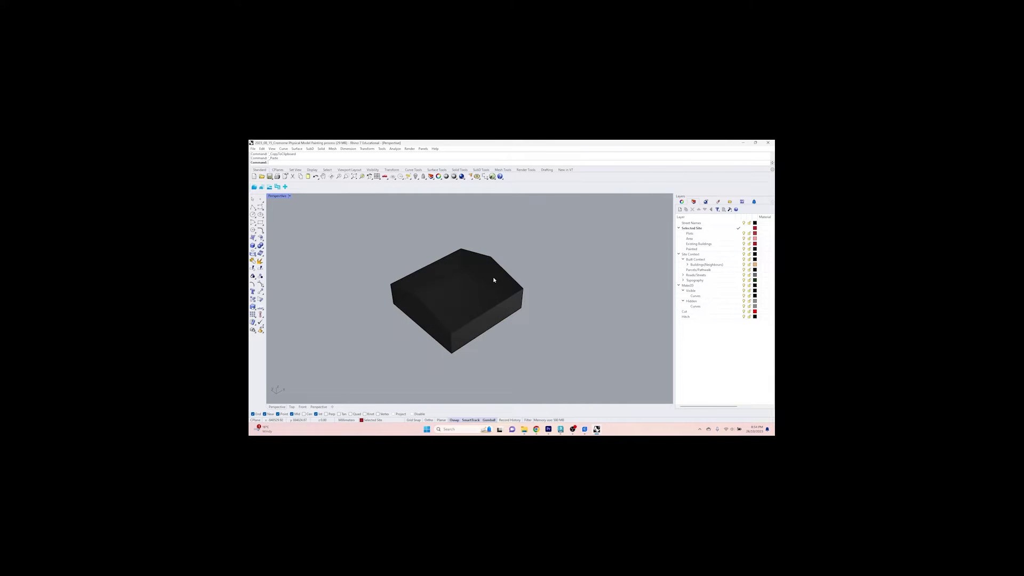
{"action": "key", "text": "ctrl+z"}
Create a polygon mesh from the isolated building solid using the default polygon density
{"action": "left_click", "coordinate": [493, 282]}
{"action": "type", "text": "Mesh"}
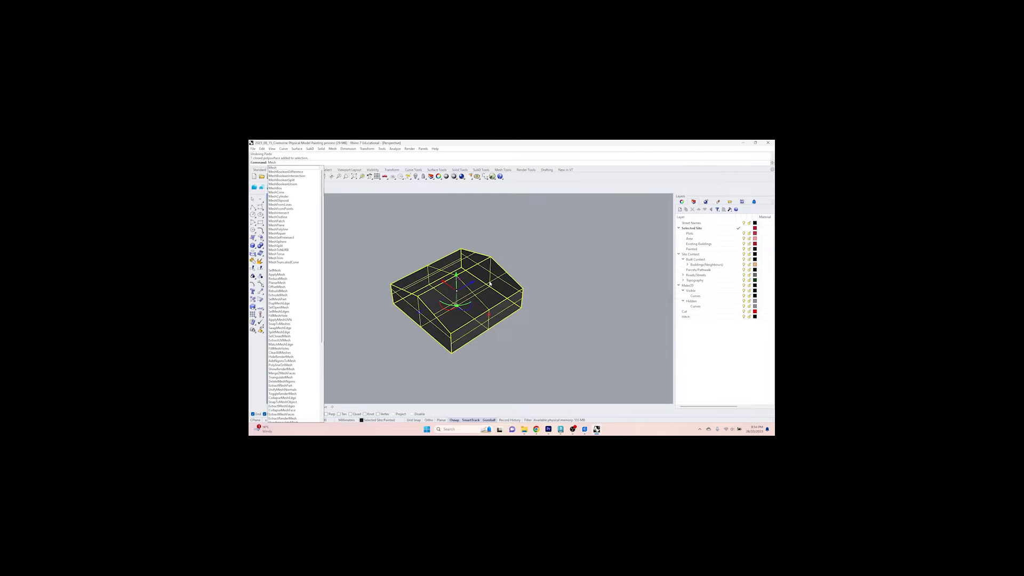
{"action": "key", "text": "Return"}
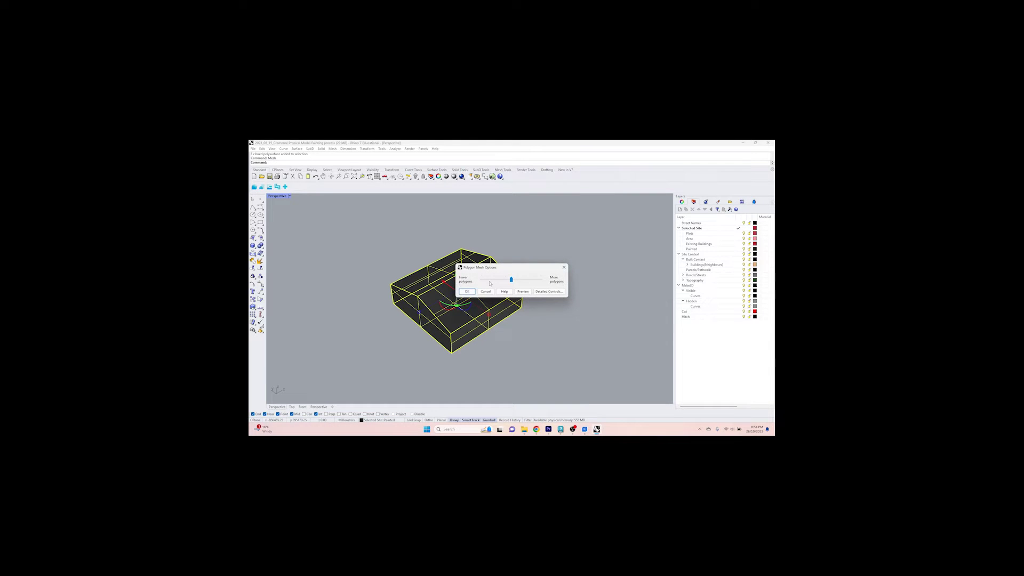
{"action": "key", "text": "Return"}
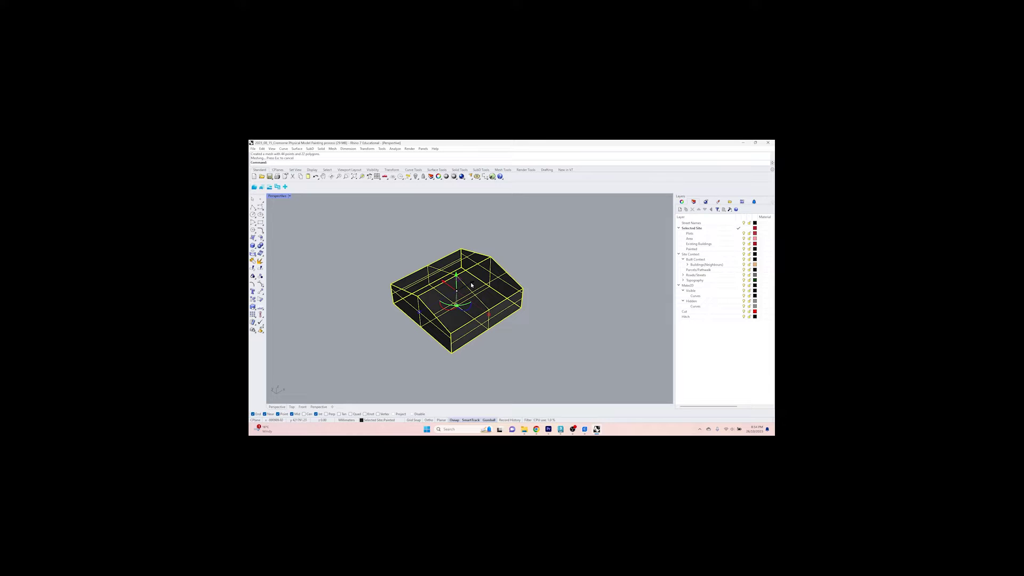
Move the original building solid away from its mesh so the two stand side by side
{"action": "left_click_drag", "start_coordinate": [472, 282], "coordinate": [368, 343]}
{"action": "scroll", "coordinate": [396, 311], "scroll_direction": "down", "scroll_amount": 10}
{"action": "scroll", "coordinate": [396, 311], "scroll_direction": "up", "scroll_amount": 3}
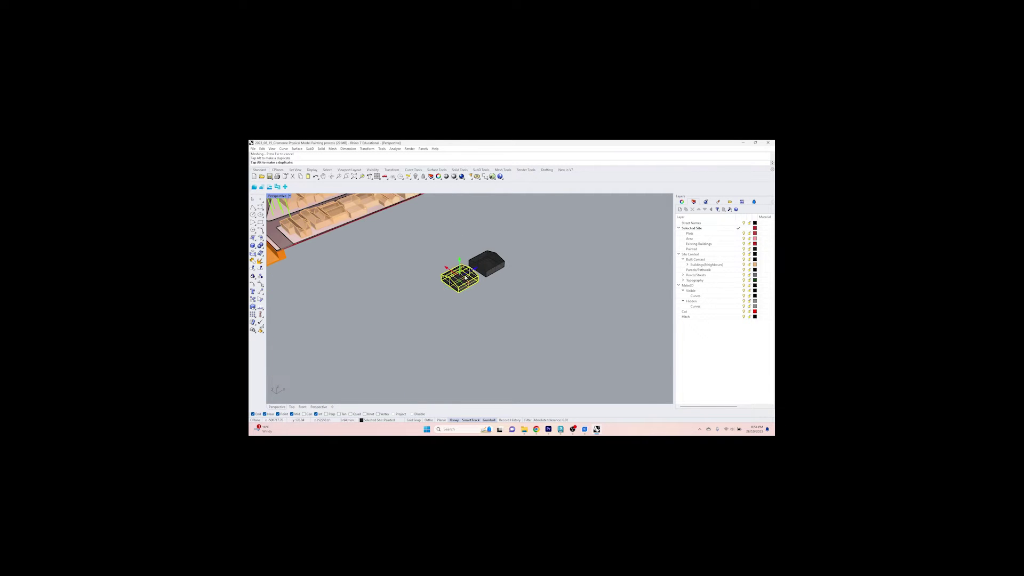
{"action": "key", "text": "Escape"}
Export only the building mesh to the Desktop as a binary STL (Stereolithography) file named Print
{"action": "scroll", "coordinate": [494, 259], "scroll_direction": "up", "scroll_amount": 8}
{"action": "scroll", "coordinate": [494, 258], "scroll_direction": "down", "scroll_amount": 5}
{"action": "left_click", "coordinate": [411, 267]}
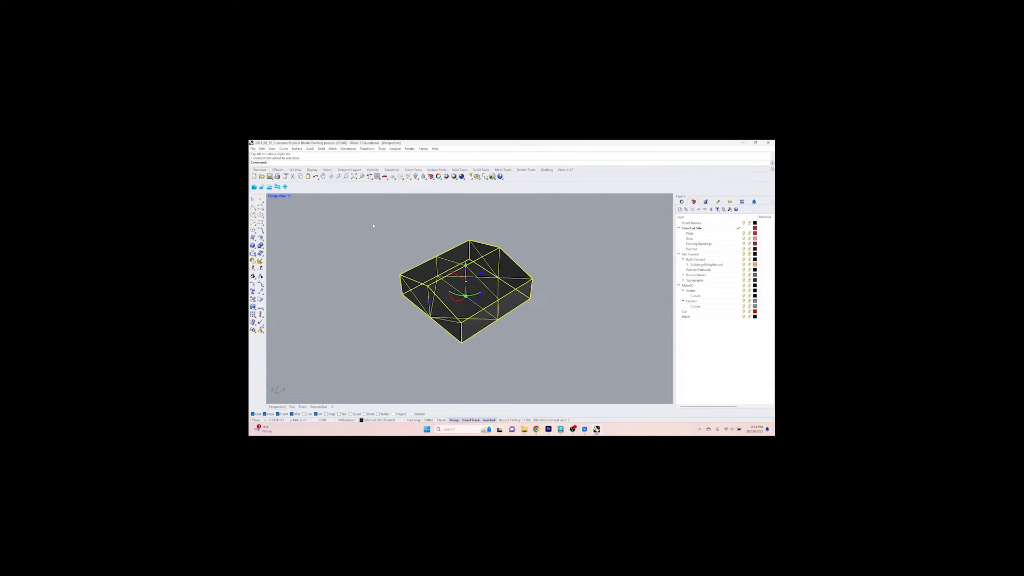
{"action": "left_click", "coordinate": [255, 150]}
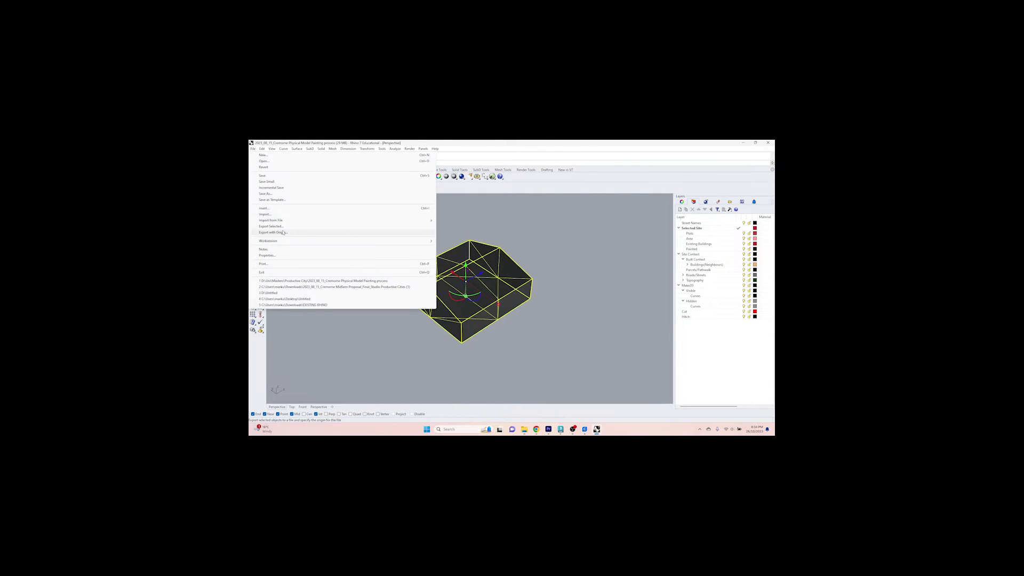
{"action": "left_click", "coordinate": [280, 229]}
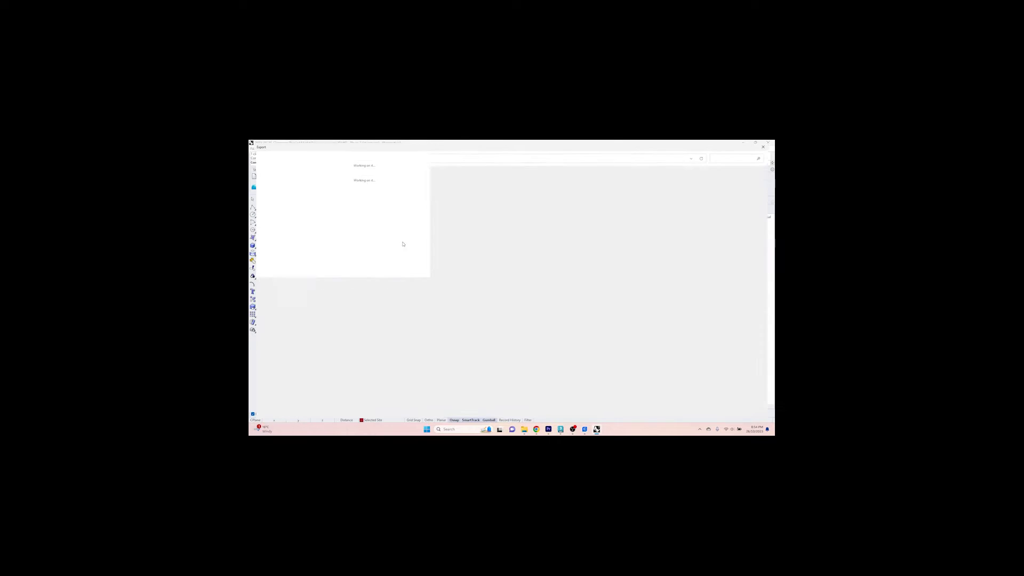
{"action": "left_click", "coordinate": [331, 371]}
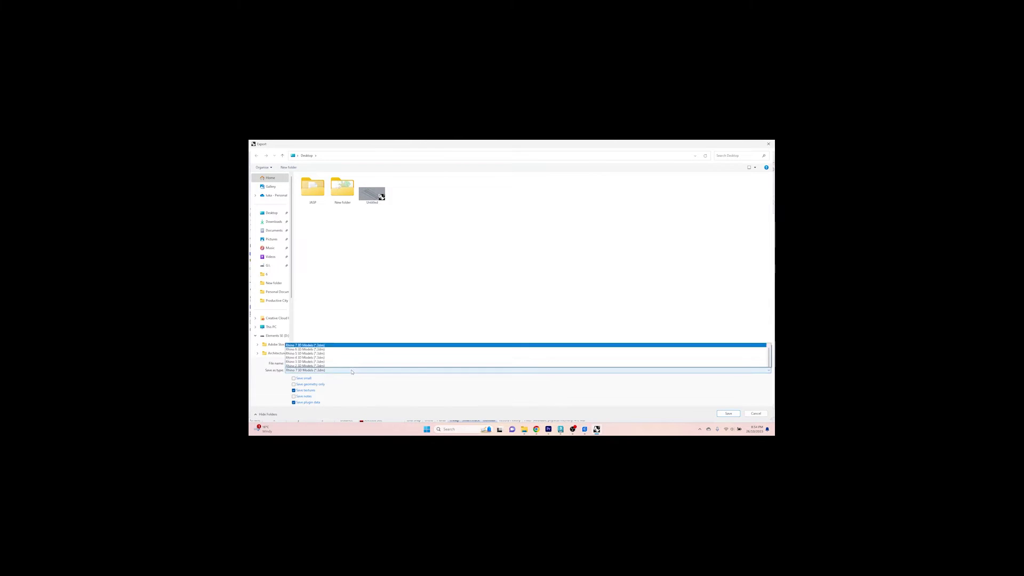
{"action": "scroll", "coordinate": [326, 312], "scroll_direction": "down", "scroll_amount": 5}
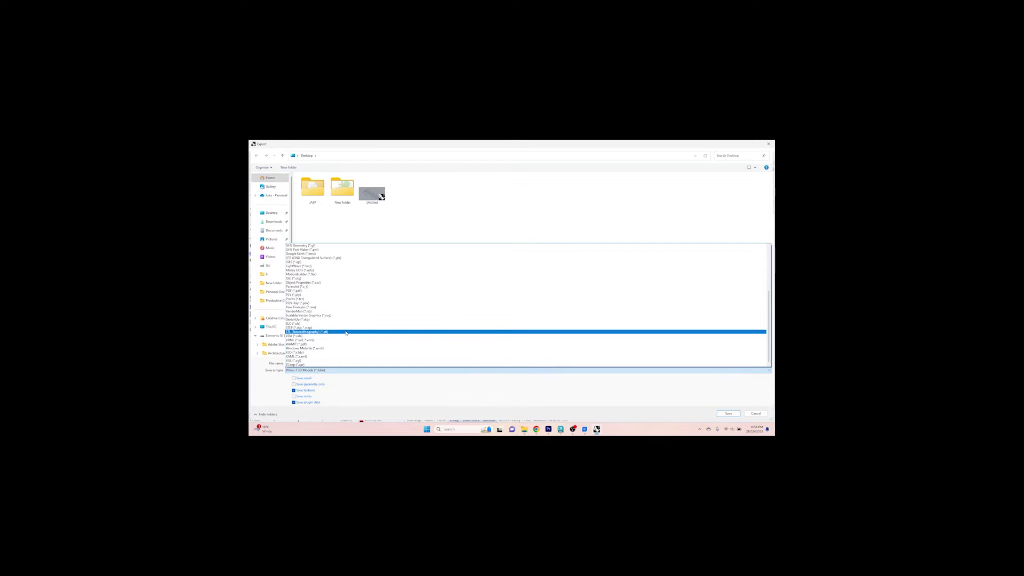
{"action": "left_click", "coordinate": [345, 332]}
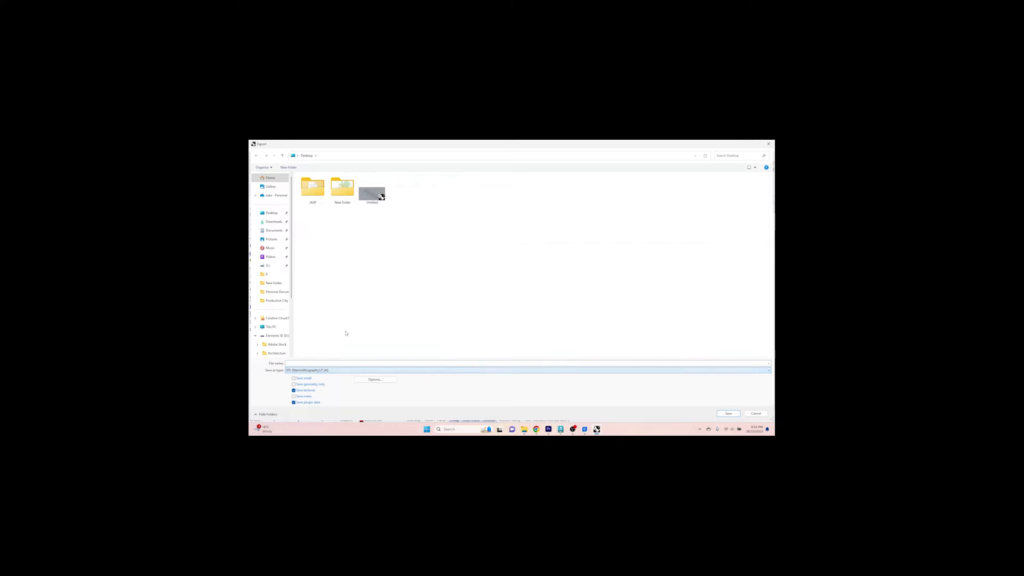
{"action": "type", "text": "Print"}
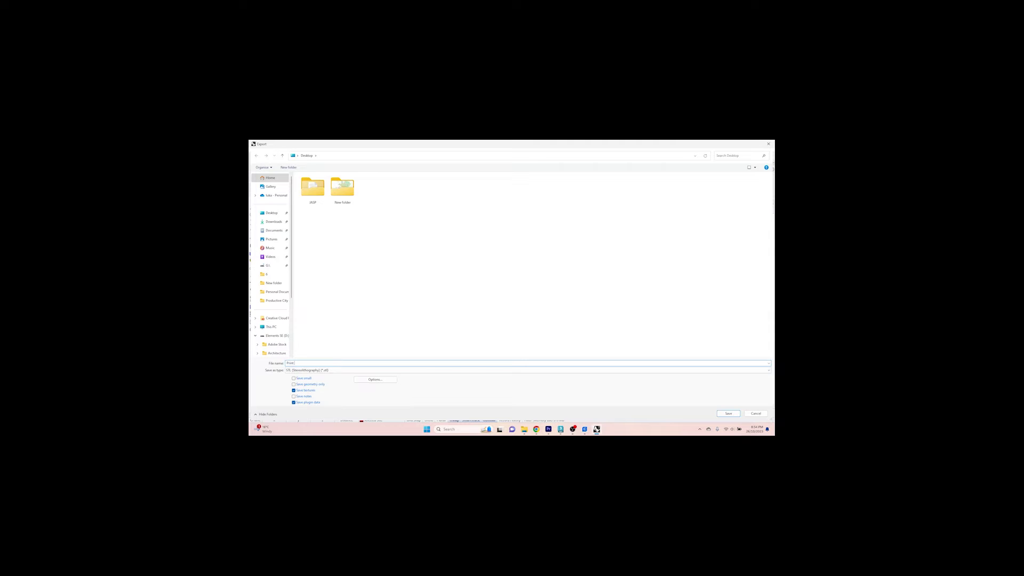
{"action": "key", "text": "Return"}
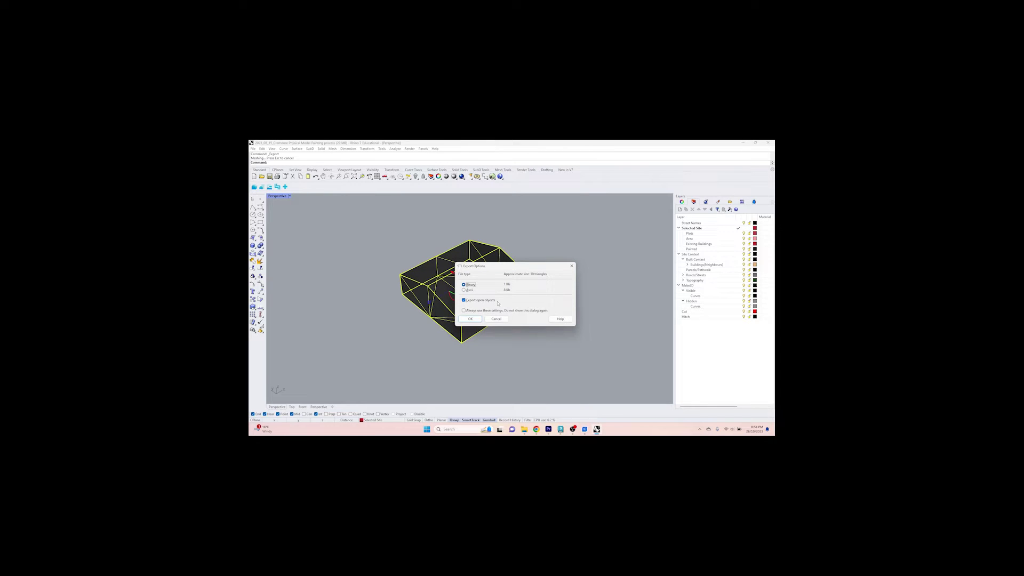
{"action": "left_click", "coordinate": [471, 319]}
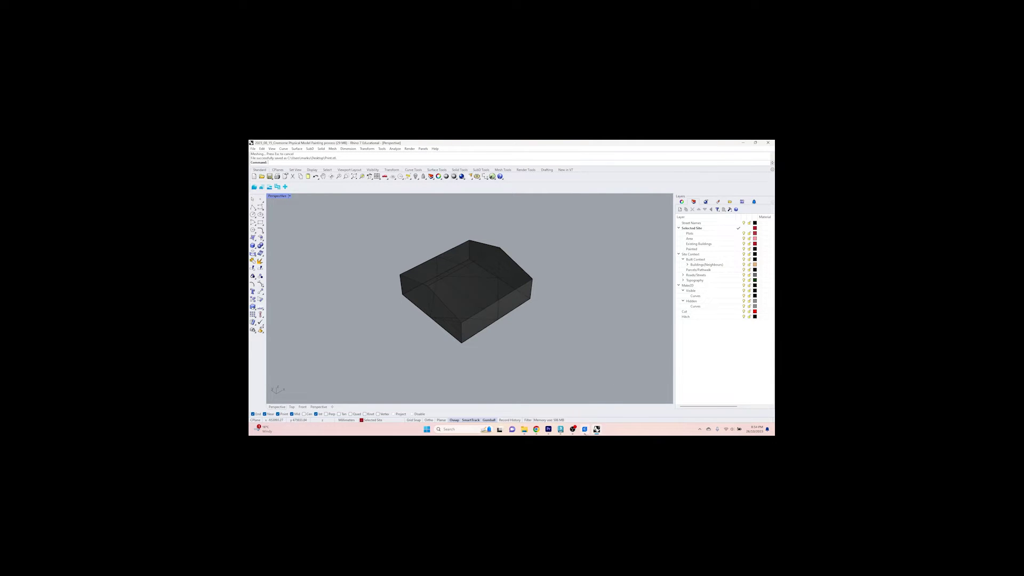
Switch to UltiMaker Cura and examine the empty build volume from several angles
{"action": "key", "text": "alt+Tab"}
{"action": "scroll", "coordinate": [442, 279], "scroll_direction": "down", "scroll_amount": 5}
{"action": "scroll", "coordinate": [547, 225], "scroll_direction": "up", "scroll_amount": 4}
{"action": "scroll", "coordinate": [389, 318], "scroll_direction": "down", "scroll_amount": 5}
{"action": "scroll", "coordinate": [579, 208], "scroll_direction": "up", "scroll_amount": 5}
{"action": "scroll", "coordinate": [569, 198], "scroll_direction": "down", "scroll_amount": 5}
{"action": "middle_click_drag", "start_coordinate": [570, 221], "coordinate": [541, 288]}
{"action": "scroll", "coordinate": [539, 257], "scroll_direction": "up", "scroll_amount": 5}
{"action": "right_click_drag", "start_coordinate": [470, 250], "coordinate": [483, 312]}
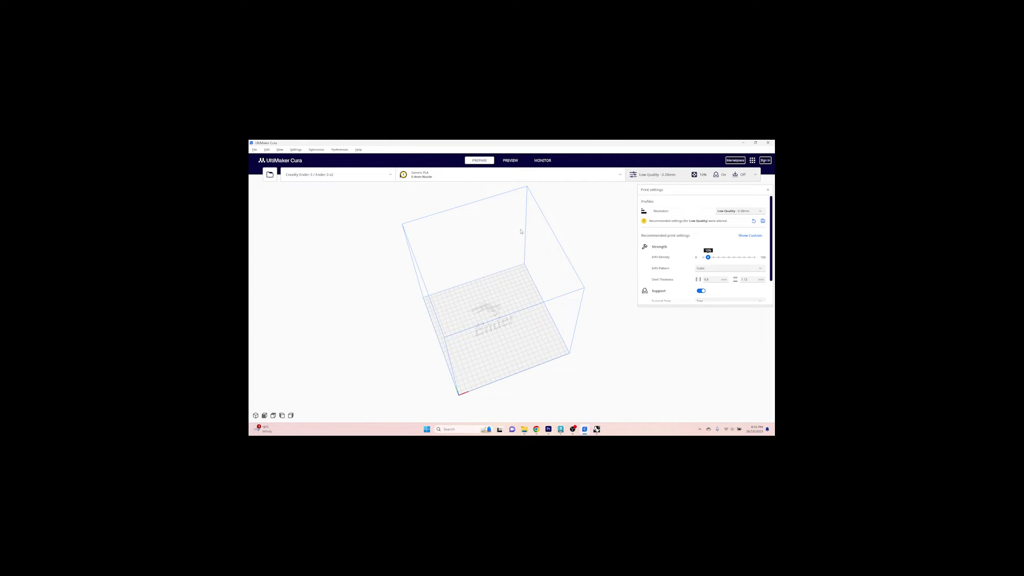
{"action": "mouse_move", "coordinate": [502, 319]}
{"action": "right_mouse_down"}
{"action": "mouse_move", "coordinate": [473, 299]}
{"action": "mouse_move", "coordinate": [487, 308]}
{"action": "right_mouse_up"}
Open the Print file from the Desktop onto the build plate
{"action": "left_click", "coordinate": [254, 150]}
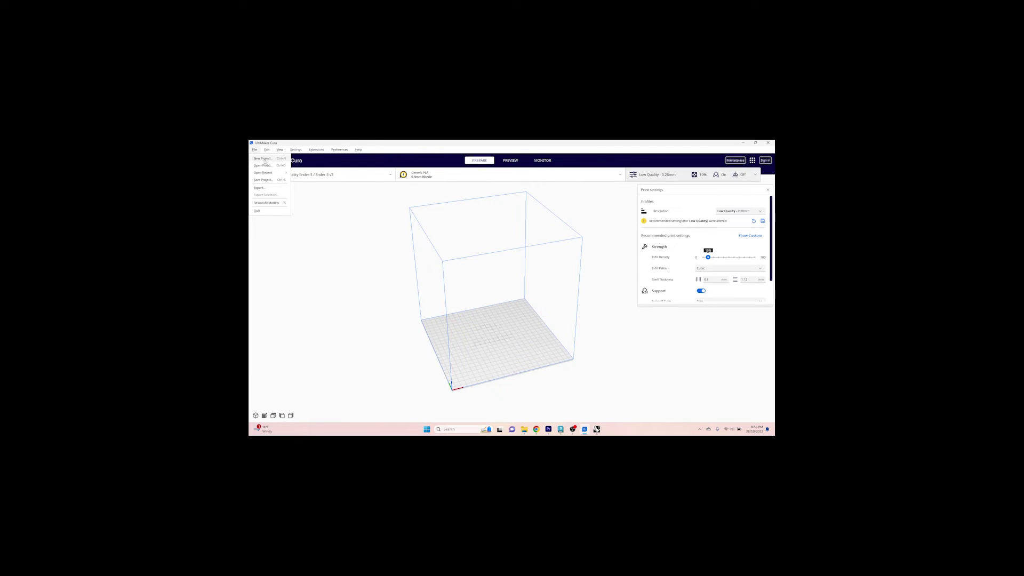
{"action": "left_click", "coordinate": [263, 166]}
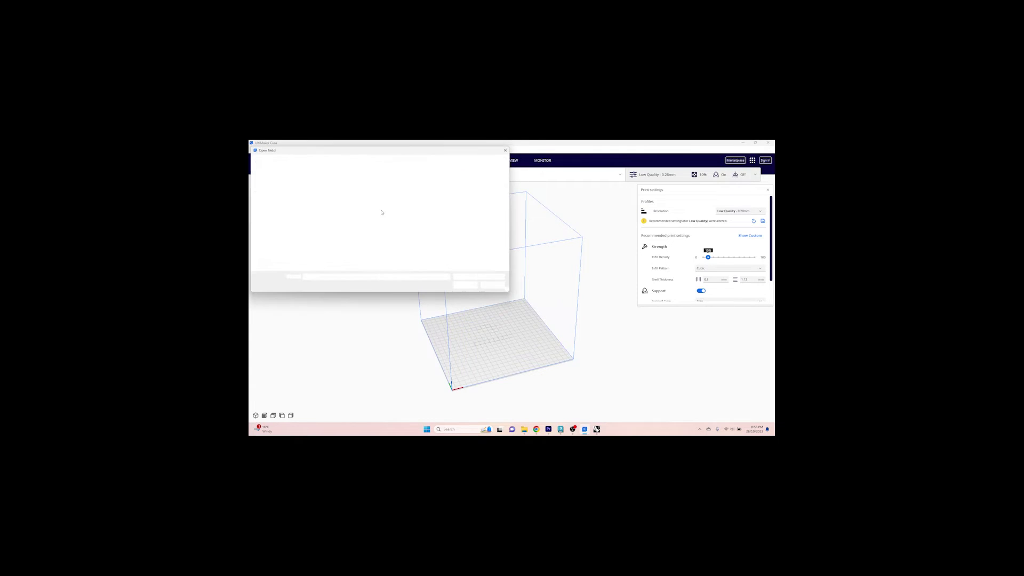
{"action": "left_click", "coordinate": [383, 229]}
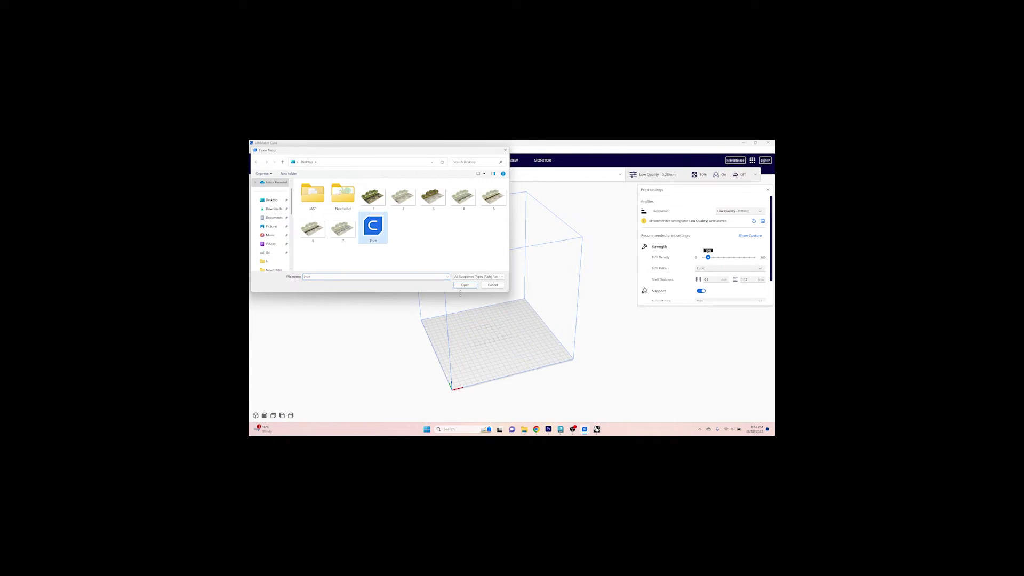
{"action": "left_click", "coordinate": [465, 285]}
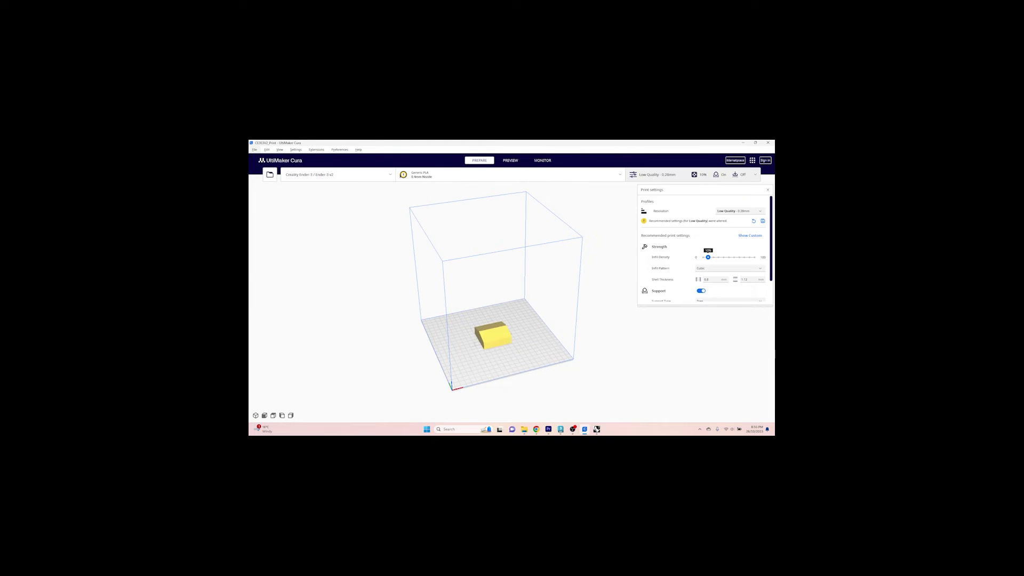
Set the print profile's resolution to Standard Quality - 0.2mm
{"action": "scroll", "coordinate": [496, 361], "scroll_direction": "up", "scroll_amount": 5}
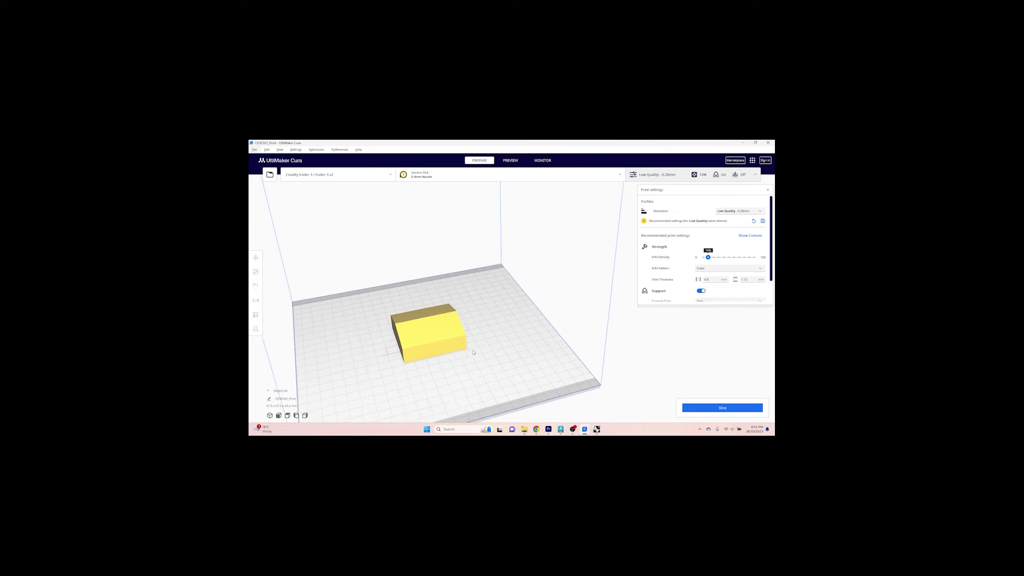
{"action": "scroll", "coordinate": [468, 357], "scroll_direction": "down", "scroll_amount": 4}
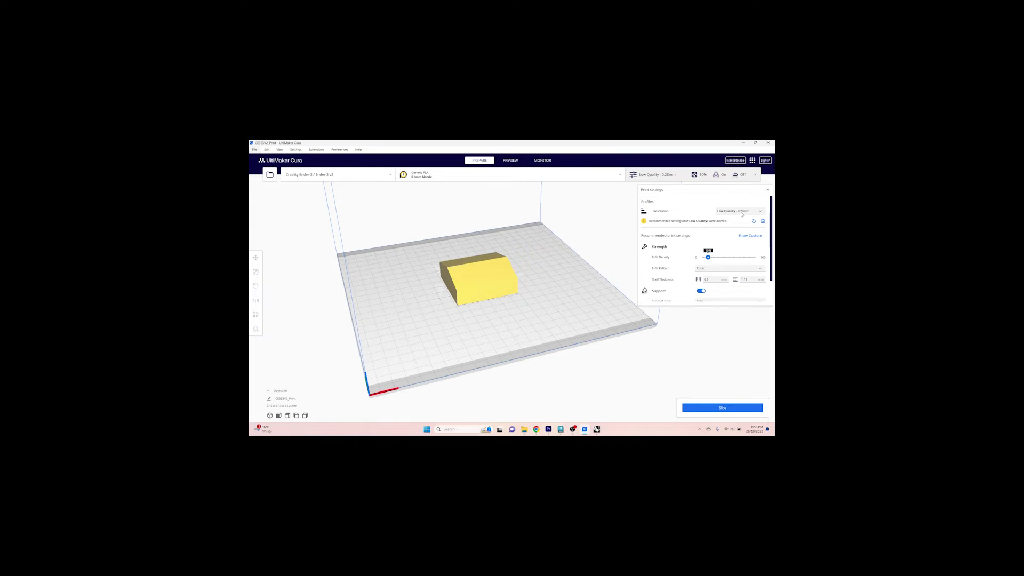
{"action": "left_click", "coordinate": [742, 212]}
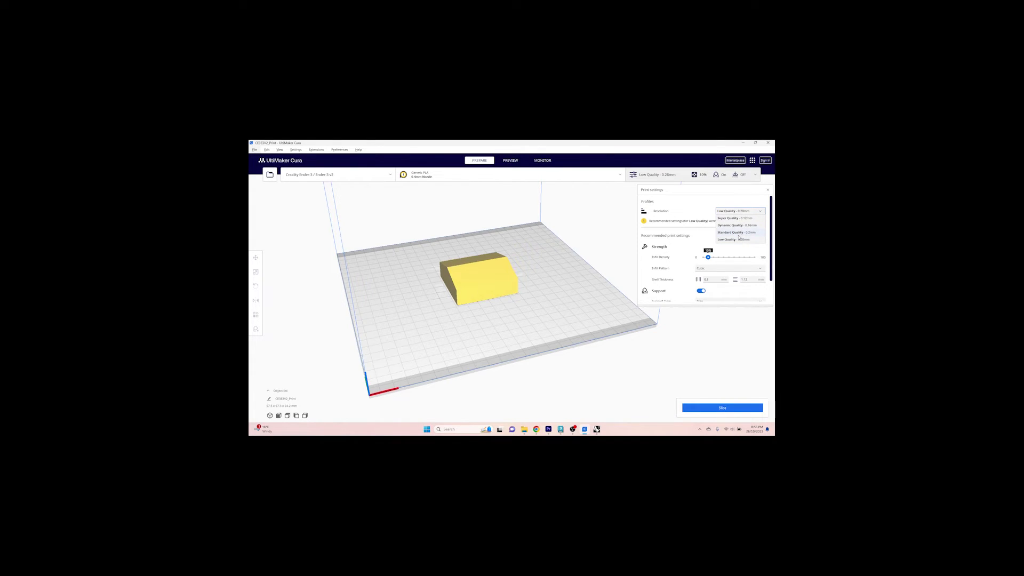
{"action": "left_click", "coordinate": [738, 233]}
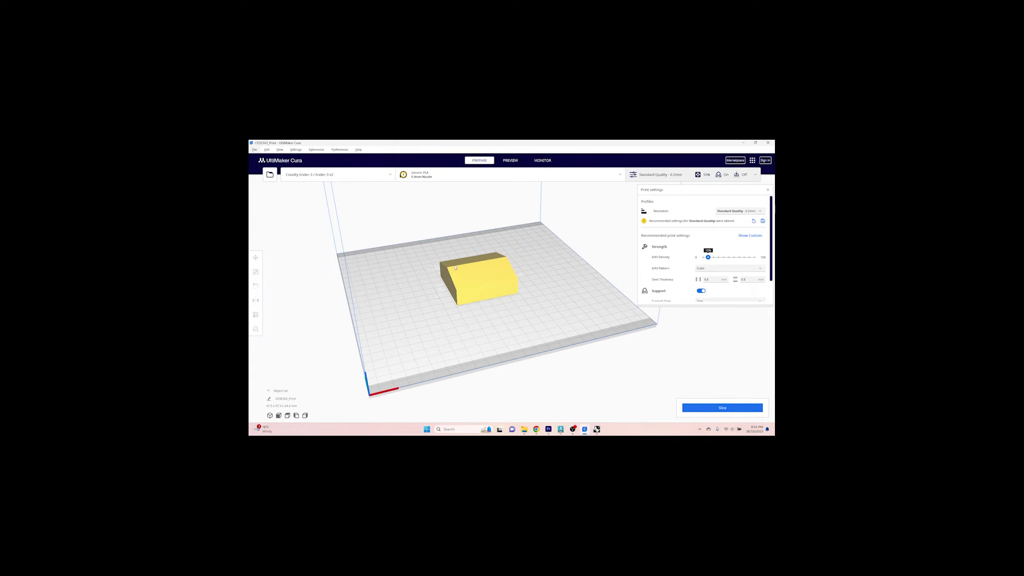
Set the infill density to 20% in the recommended print settings
{"action": "right_click_drag", "start_coordinate": [448, 274], "coordinate": [413, 312]}
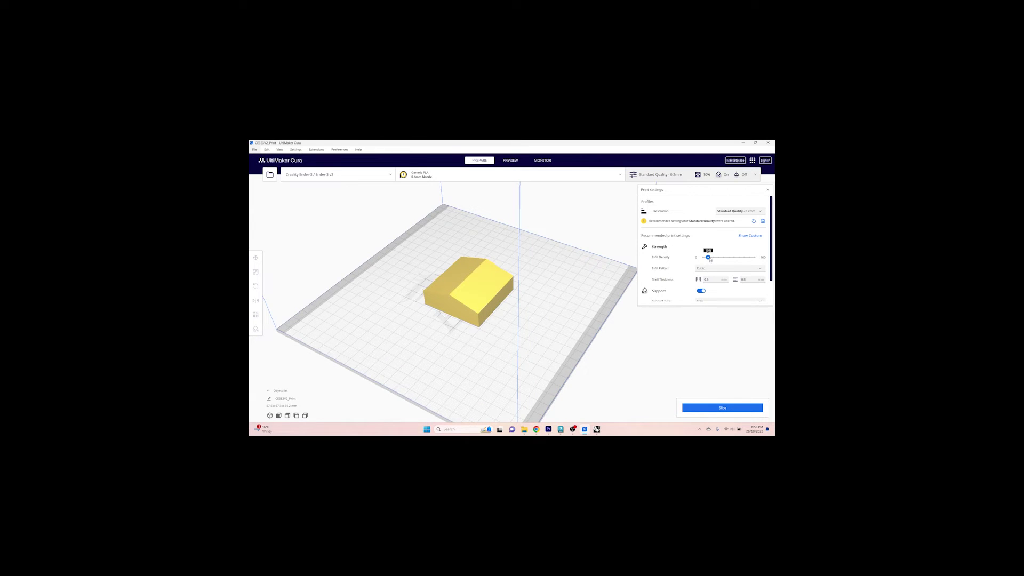
{"action": "left_click_drag", "start_coordinate": [710, 260], "coordinate": [713, 261]}
{"action": "right_click_drag", "start_coordinate": [423, 250], "coordinate": [472, 249]}
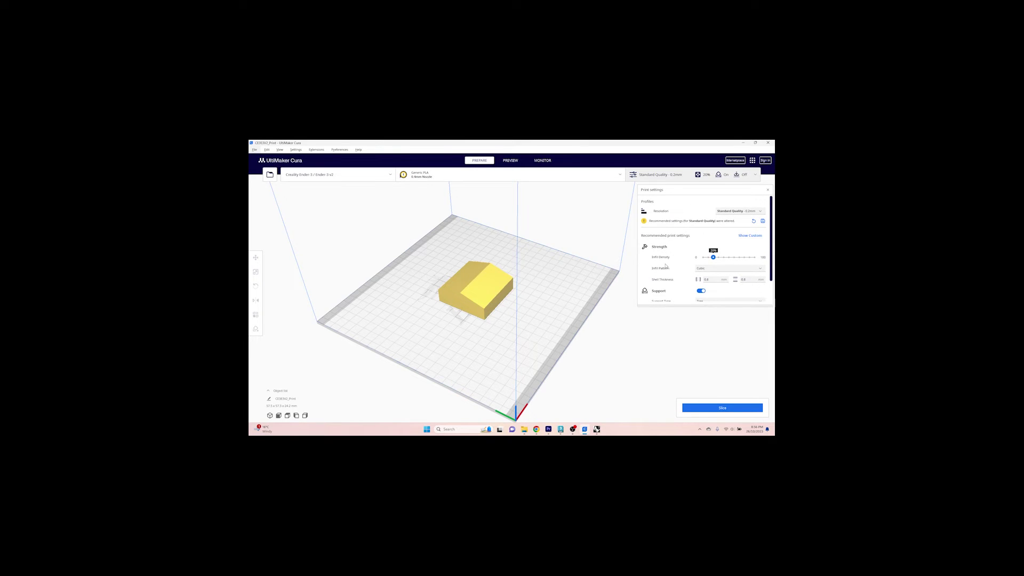
Disable support and enable adhesion in the recommended print settings
{"action": "scroll", "coordinate": [544, 277], "scroll_direction": "down", "scroll_amount": 2}
{"action": "scroll", "coordinate": [545, 277], "scroll_direction": "up", "scroll_amount": 2}
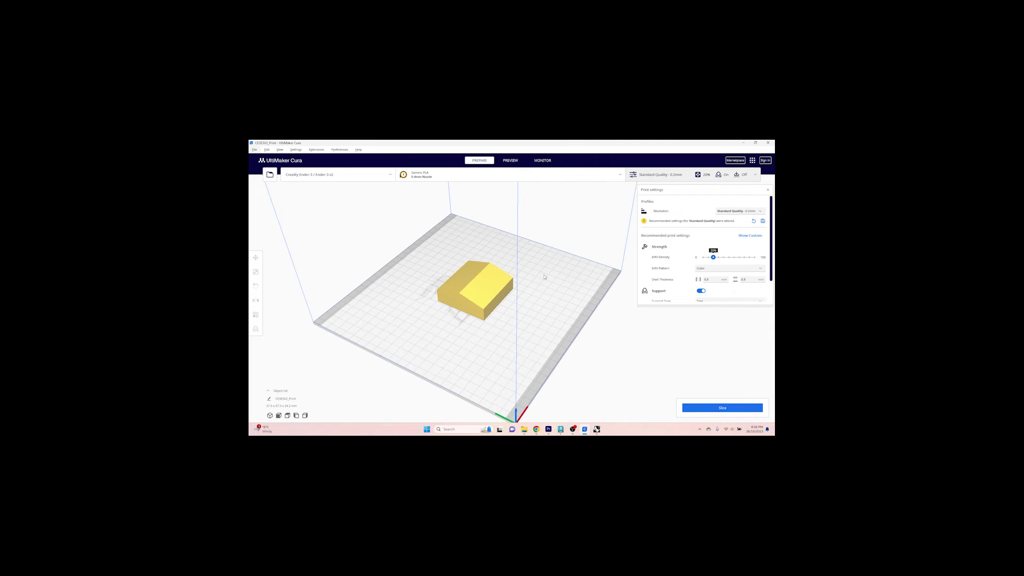
{"action": "right_click_drag", "start_coordinate": [562, 287], "coordinate": [478, 255]}
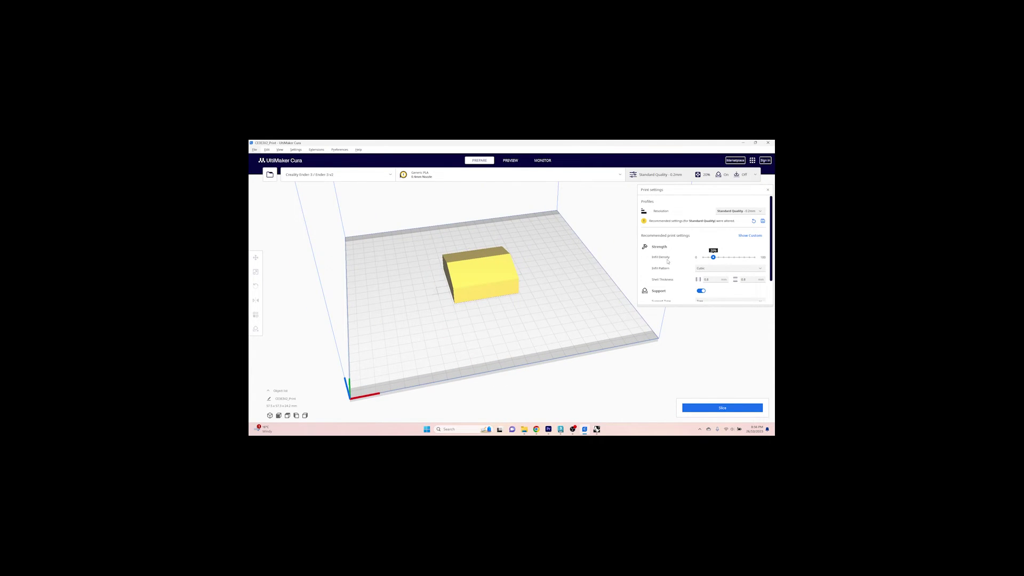
{"action": "scroll", "coordinate": [667, 262], "scroll_direction": "down", "scroll_amount": 2}
{"action": "scroll", "coordinate": [667, 261], "scroll_direction": "up", "scroll_amount": 1}
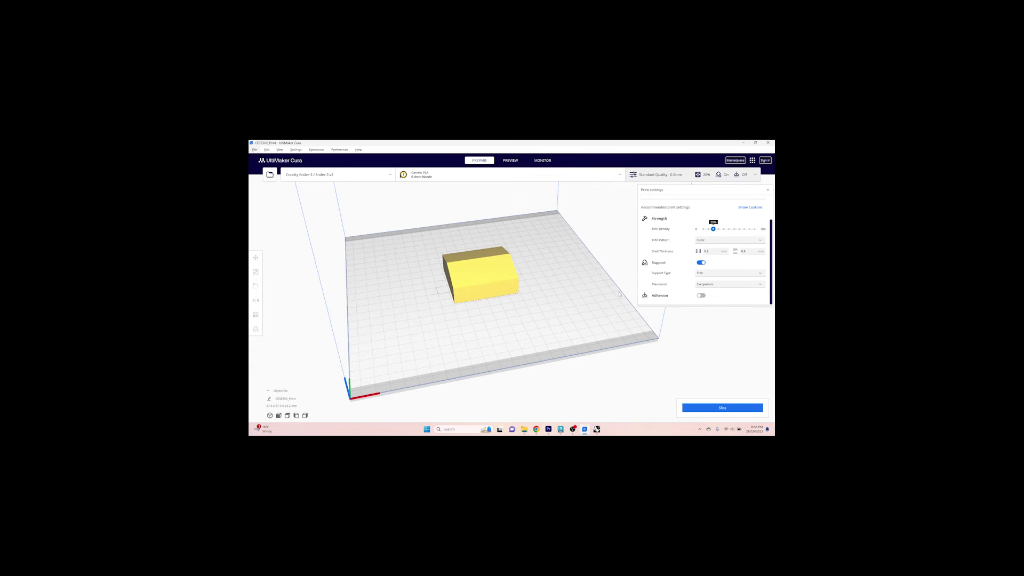
{"action": "left_click", "coordinate": [701, 262]}
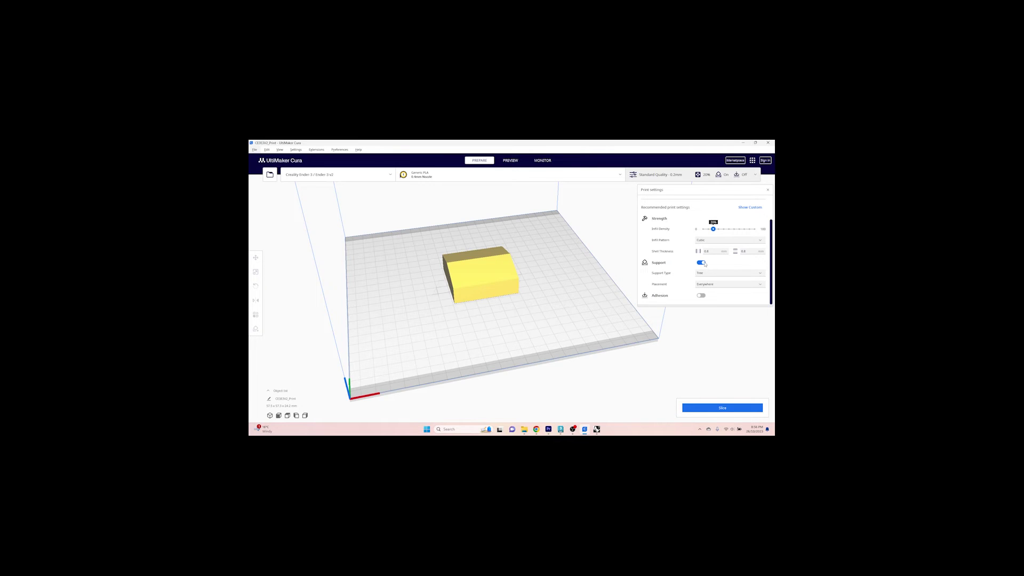
{"action": "left_click", "coordinate": [701, 296]}
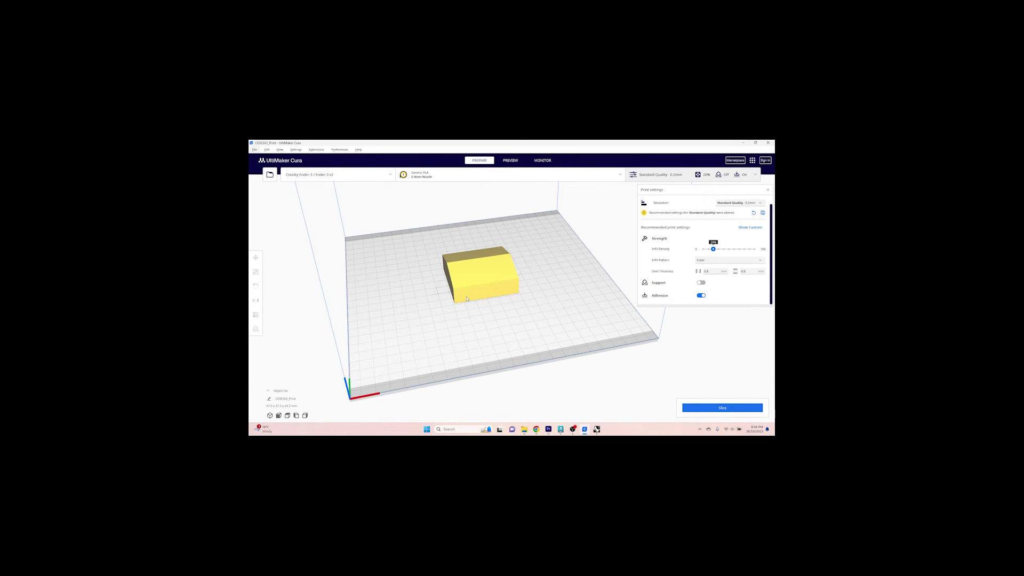
{"action": "scroll", "coordinate": [639, 254], "scroll_direction": "up", "scroll_amount": 1}
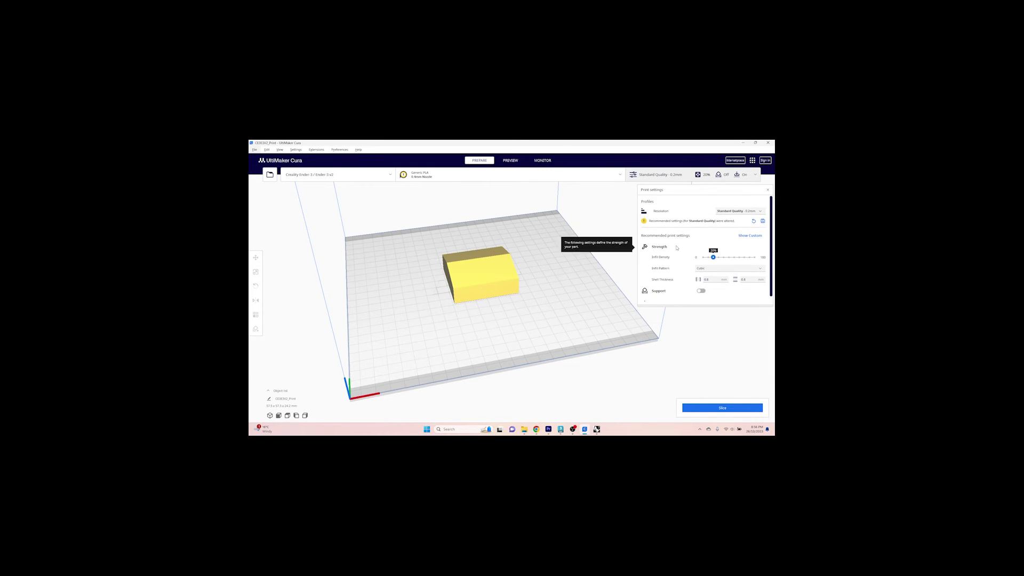
{"action": "scroll", "coordinate": [497, 223], "scroll_direction": "up", "scroll_amount": 1}
{"action": "right_click_drag", "start_coordinate": [579, 229], "coordinate": [610, 191]}
{"action": "left_click", "coordinate": [638, 177]}
{"action": "left_click", "coordinate": [707, 178]}
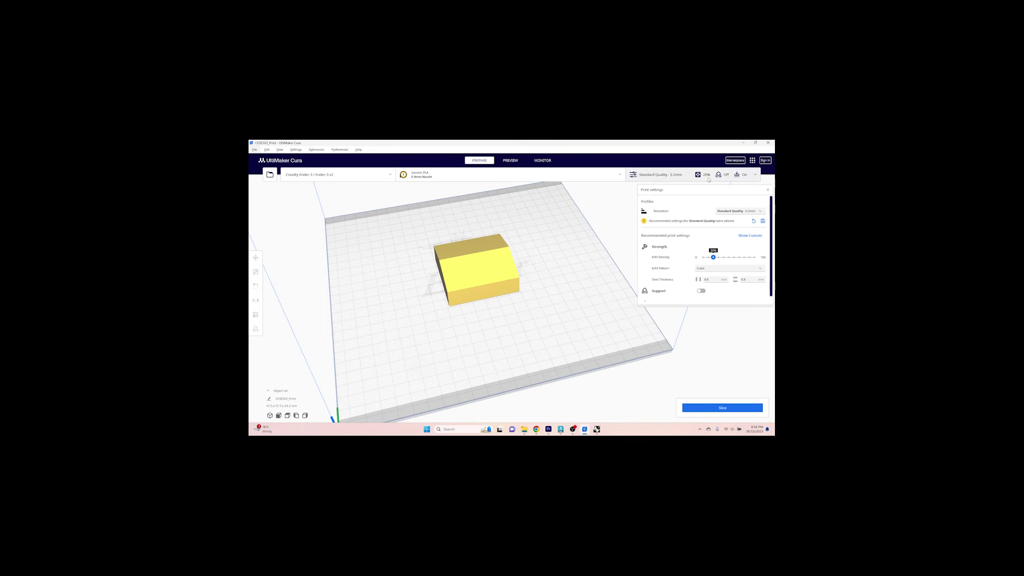
Slice the building model using the configured Standard Quality print settings
{"action": "scroll", "coordinate": [679, 266], "scroll_direction": "down", "scroll_amount": 2}
{"action": "scroll", "coordinate": [679, 267], "scroll_direction": "up", "scroll_amount": 2}
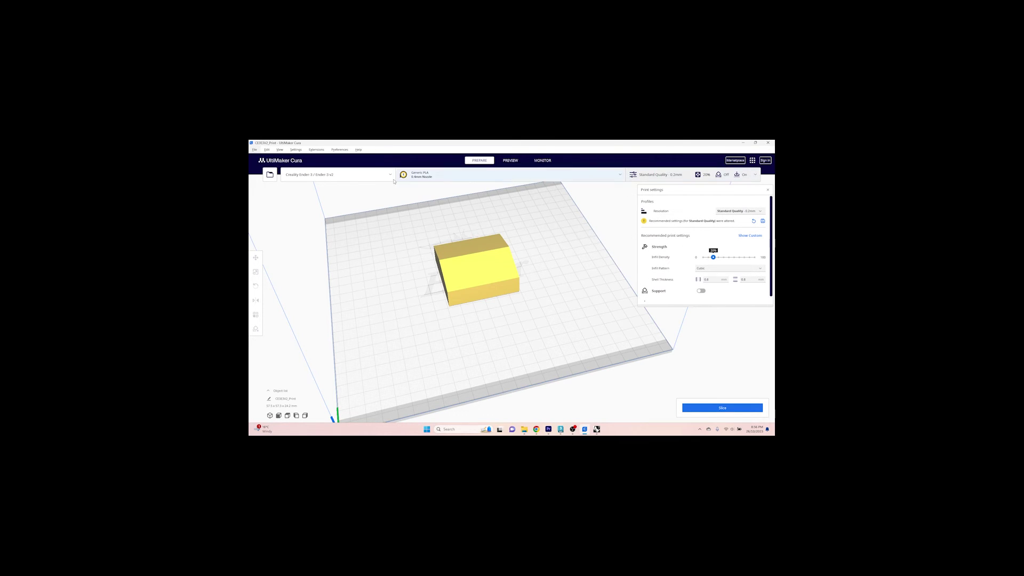
{"action": "right_click_drag", "start_coordinate": [440, 333], "coordinate": [466, 320]}
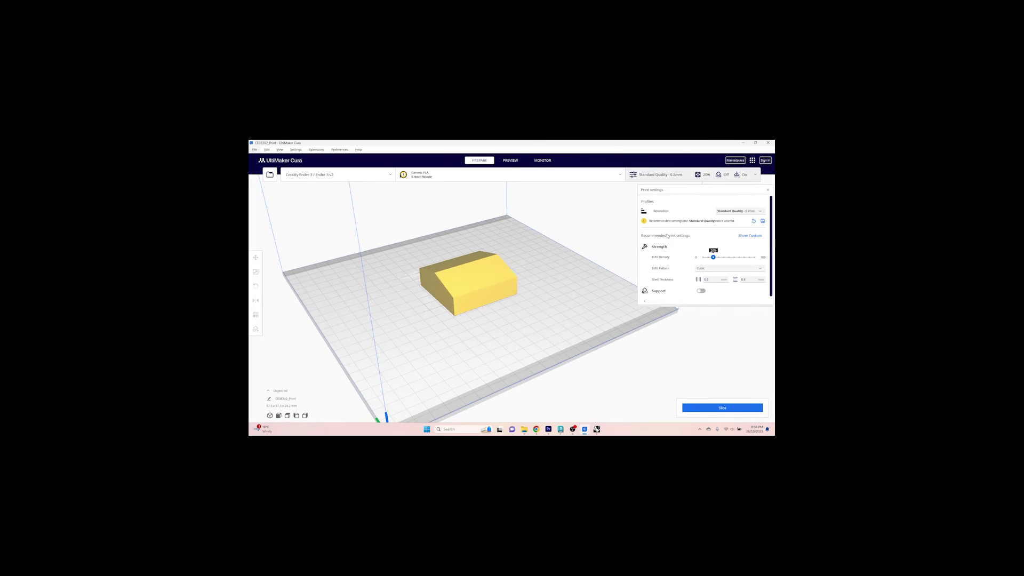
{"action": "scroll", "coordinate": [685, 251], "scroll_direction": "down", "scroll_amount": 1}
{"action": "scroll", "coordinate": [686, 251], "scroll_direction": "up", "scroll_amount": 2}
{"action": "left_click", "coordinate": [705, 408]}
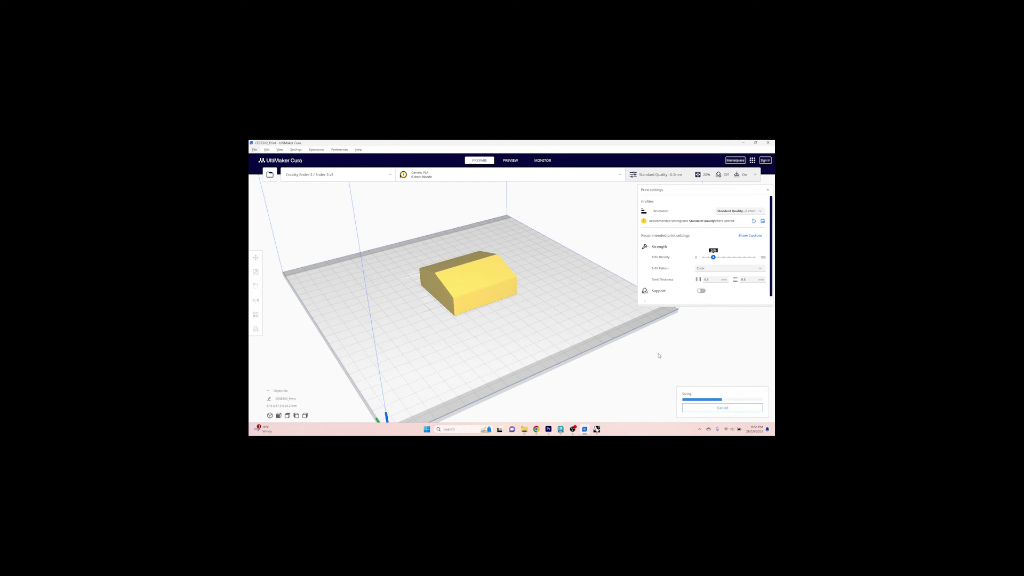
Examine the sliced building on the build plate from several sides and distances
{"action": "right_click_drag", "start_coordinate": [533, 323], "coordinate": [550, 327]}
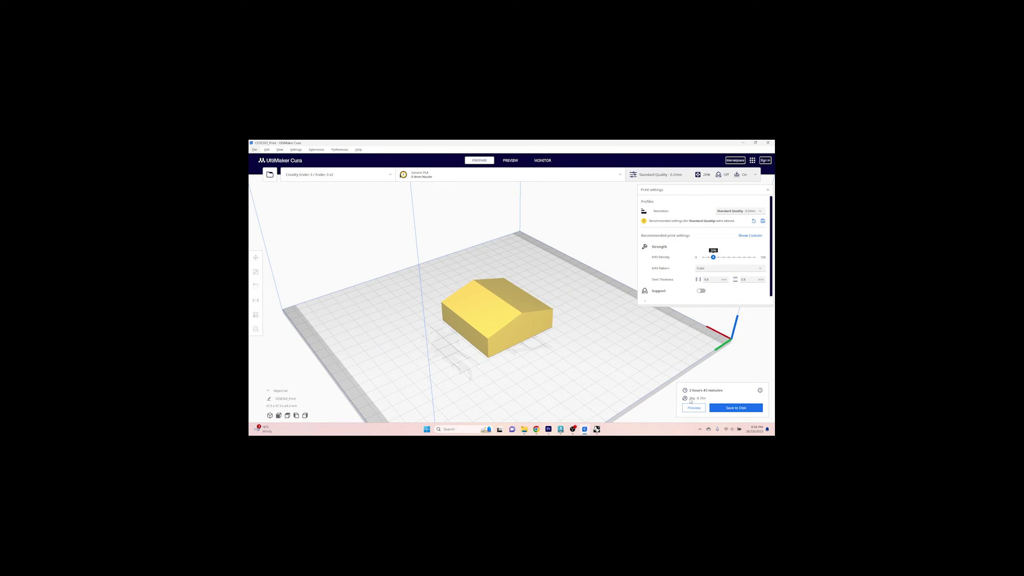
{"action": "right_click_drag", "start_coordinate": [545, 358], "coordinate": [506, 343]}
{"action": "scroll", "coordinate": [481, 334], "scroll_direction": "up", "scroll_amount": 2}
{"action": "scroll", "coordinate": [506, 343], "scroll_direction": "down", "scroll_amount": 2}
{"action": "scroll", "coordinate": [567, 356], "scroll_direction": "down", "scroll_amount": 2}
{"action": "right_click_drag", "start_coordinate": [567, 356], "coordinate": [489, 333]}
{"action": "scroll", "coordinate": [485, 307], "scroll_direction": "up", "scroll_amount": 3}
{"action": "right_click_drag", "start_coordinate": [476, 277], "coordinate": [495, 296]}
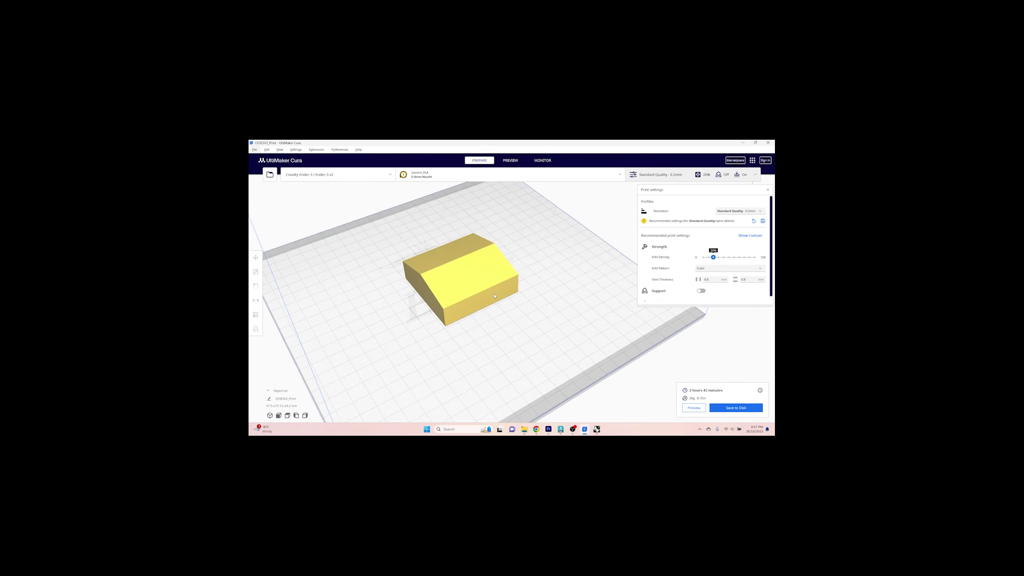
Move the building slightly across the build plate and slice it again
{"action": "left_click", "coordinate": [446, 266]}
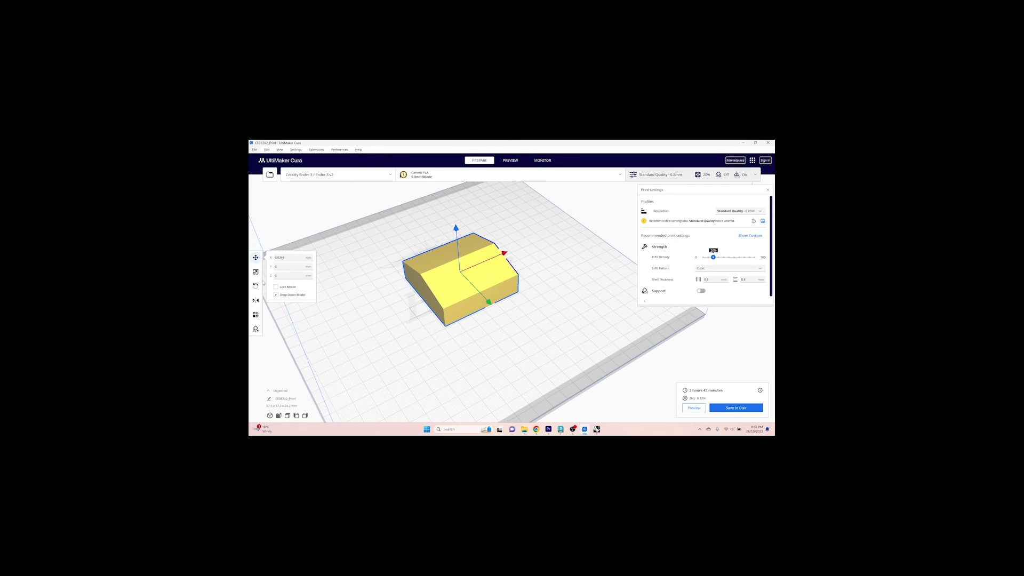
{"action": "left_click_drag", "start_coordinate": [439, 285], "coordinate": [460, 293]}
{"action": "left_click_drag", "start_coordinate": [457, 277], "coordinate": [449, 280]}
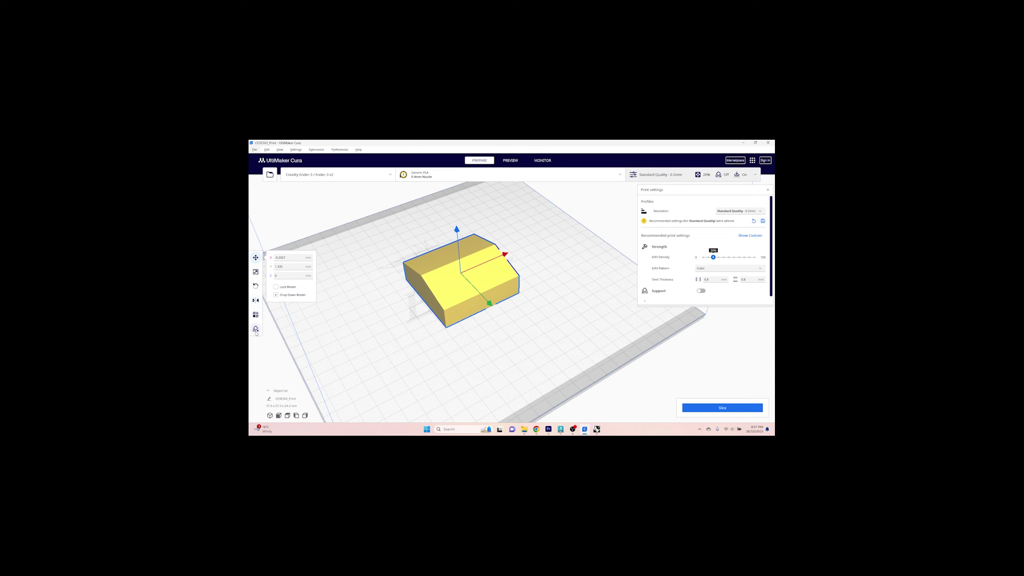
{"action": "left_click", "coordinate": [718, 389]}
{"action": "mouse_move", "coordinate": [417, 300]}
{"action": "right_mouse_down"}
{"action": "mouse_move", "coordinate": [420, 291]}
{"action": "mouse_move", "coordinate": [437, 304]}
{"action": "right_mouse_up"}
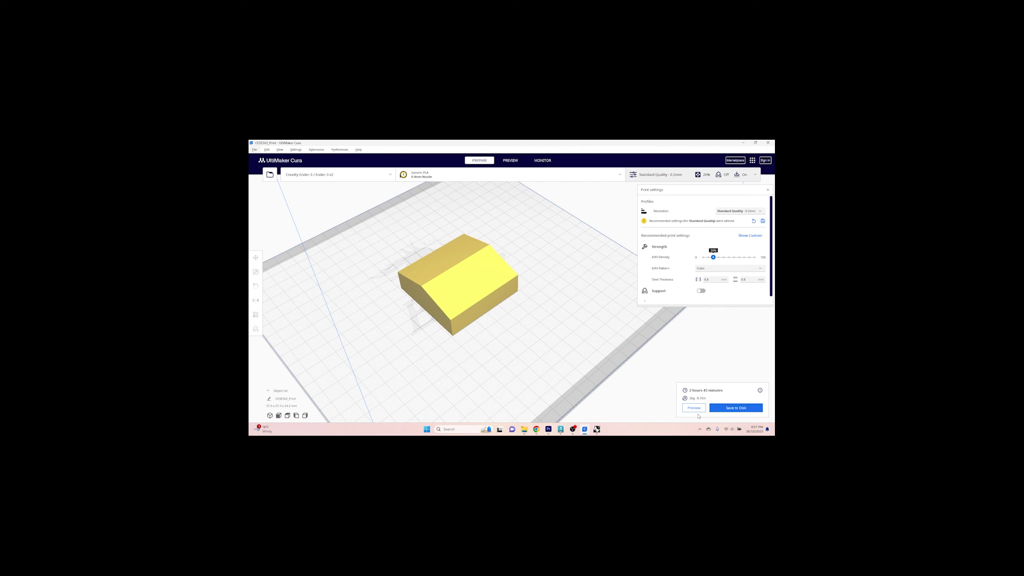
Preview the sliced building in layer view and examine its roof, walls and surrounding adhesion layer up close
{"action": "left_click", "coordinate": [694, 408]}
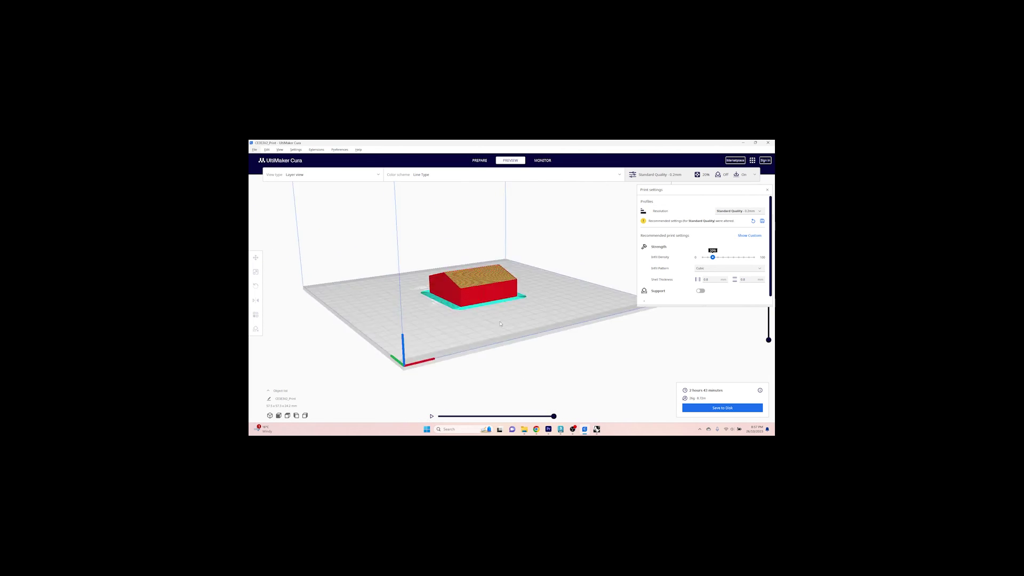
{"action": "scroll", "coordinate": [536, 273], "scroll_direction": "up", "scroll_amount": 3}
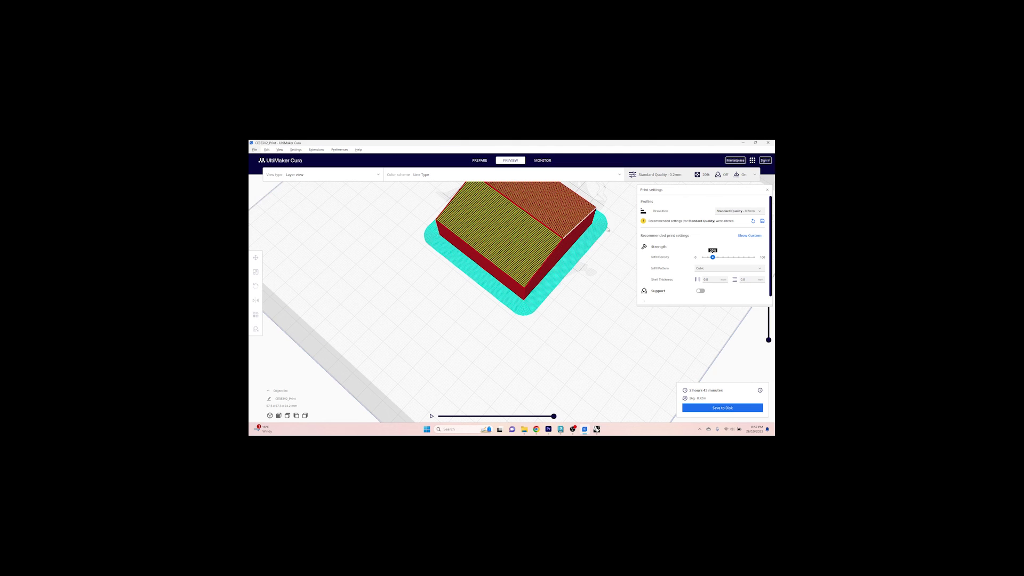
{"action": "right_click_drag", "start_coordinate": [478, 246], "coordinate": [401, 305]}
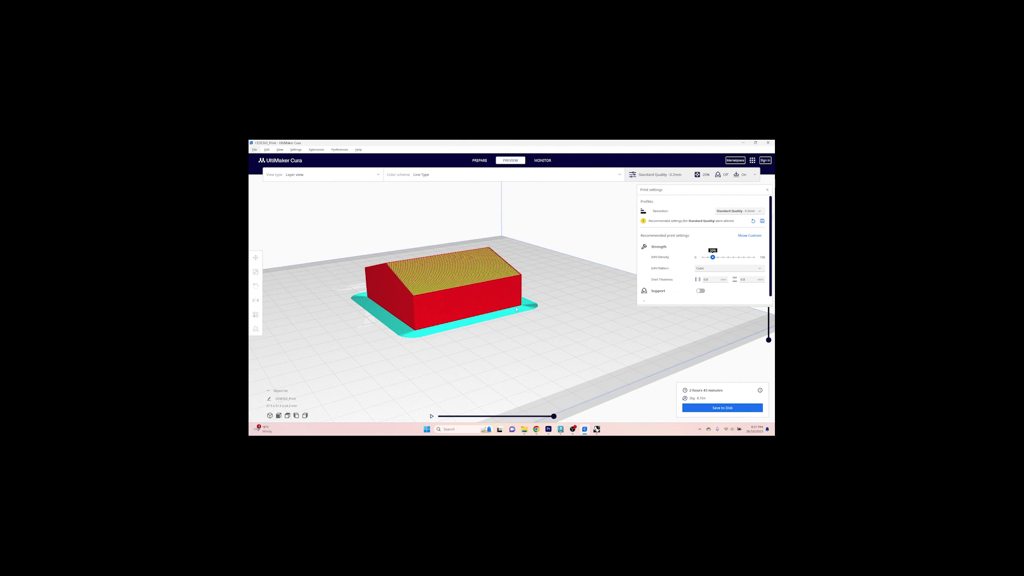
{"action": "right_click_drag", "start_coordinate": [554, 279], "coordinate": [480, 277]}
{"action": "scroll", "coordinate": [481, 276], "scroll_direction": "down", "scroll_amount": 2}
{"action": "scroll", "coordinate": [488, 272], "scroll_direction": "up", "scroll_amount": 3}
{"action": "right_click_drag", "start_coordinate": [575, 228], "coordinate": [574, 261]}
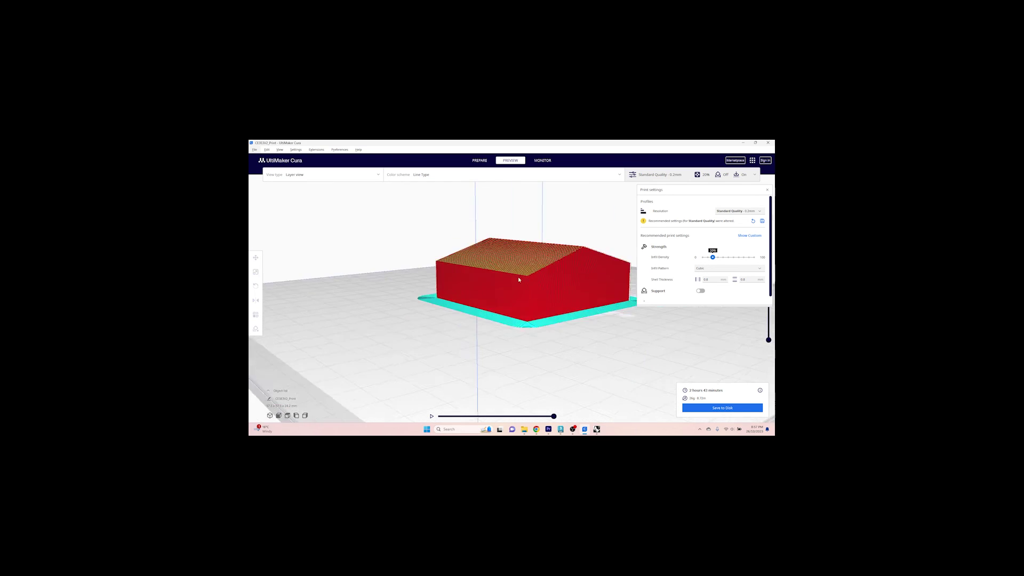
{"action": "scroll", "coordinate": [573, 269], "scroll_direction": "up", "scroll_amount": 6}
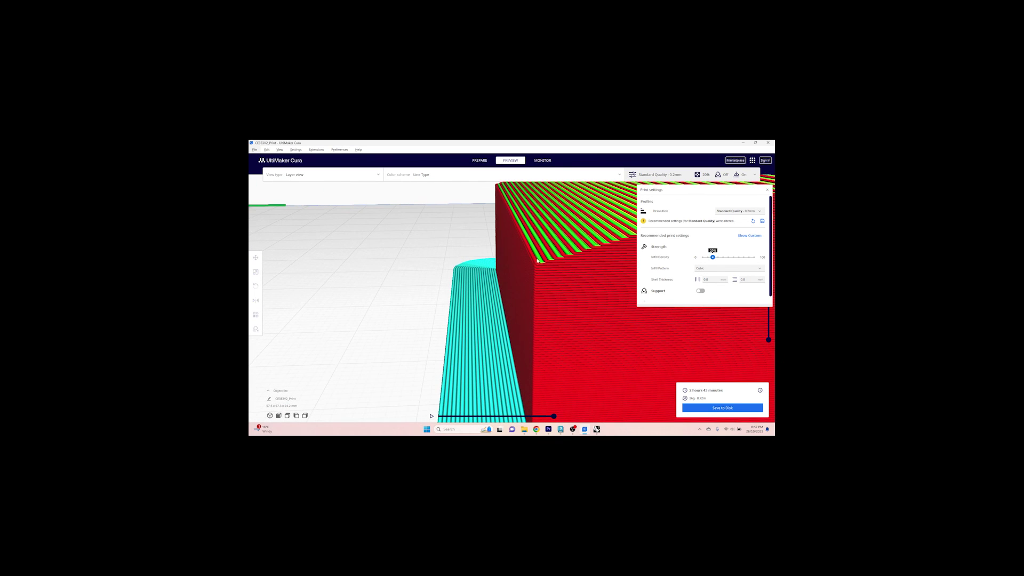
{"action": "scroll", "coordinate": [547, 253], "scroll_direction": "down", "scroll_amount": 7}
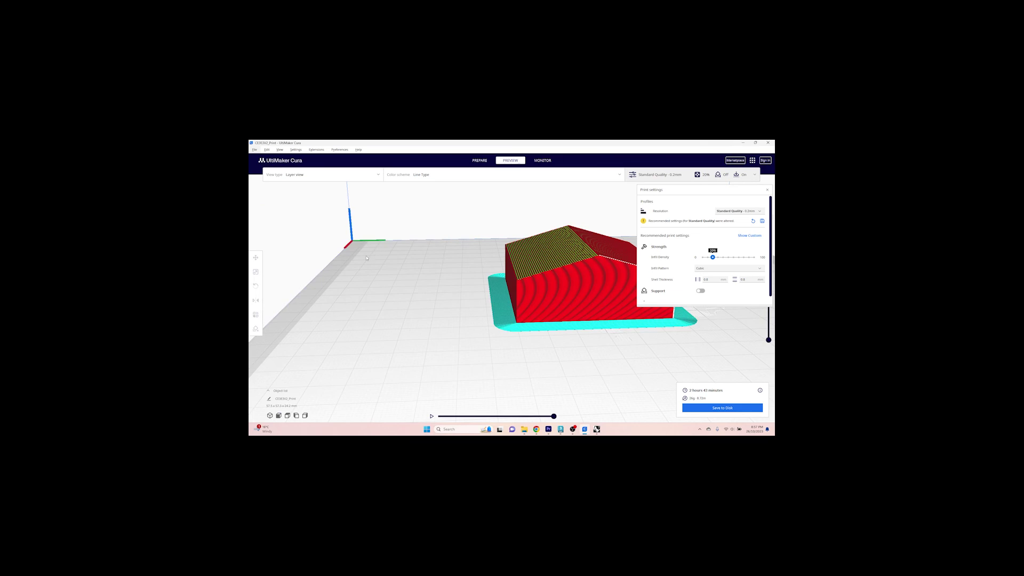
{"action": "right_click_drag", "start_coordinate": [549, 251], "coordinate": [517, 286]}
{"action": "scroll", "coordinate": [506, 272], "scroll_direction": "down", "scroll_amount": 3}
{"action": "right_click_drag", "start_coordinate": [503, 243], "coordinate": [448, 280]}
{"action": "scroll", "coordinate": [441, 283], "scroll_direction": "up", "scroll_amount": 3}
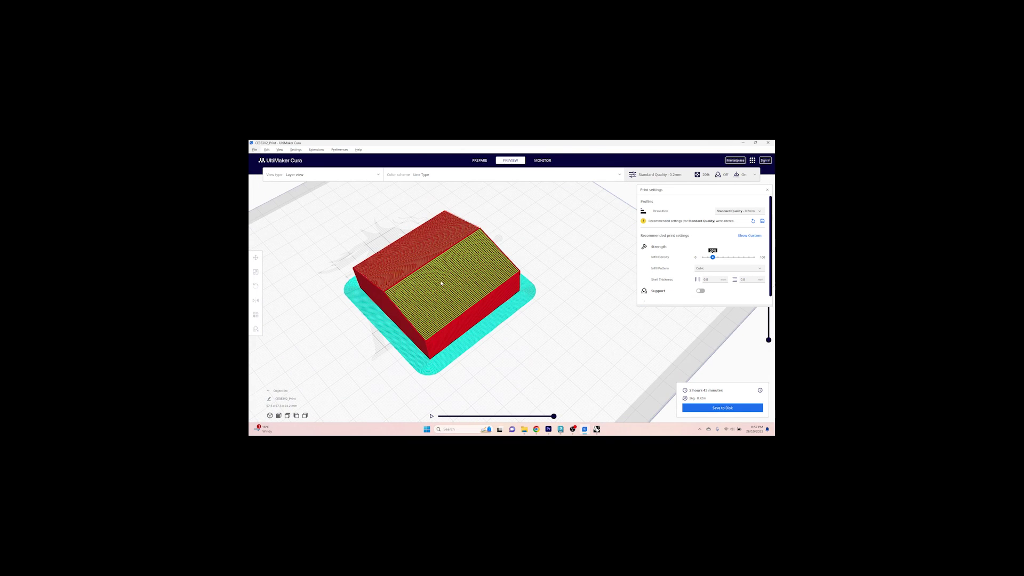
Save the sliced building to the Desktop as a G-code file, keeping the suggested file name
{"action": "left_click", "coordinate": [697, 408]}
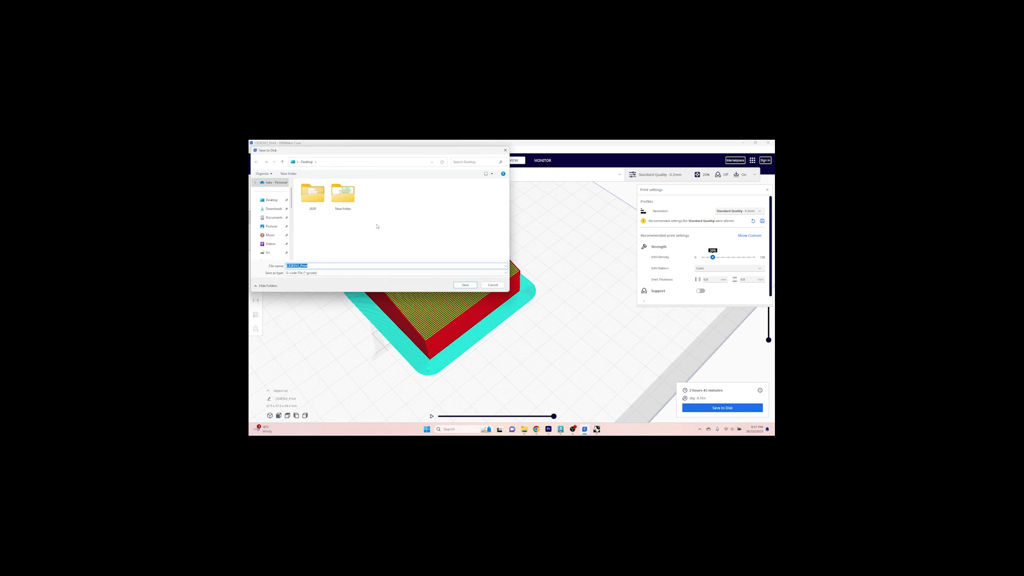
{"action": "left_click", "coordinate": [467, 286]}
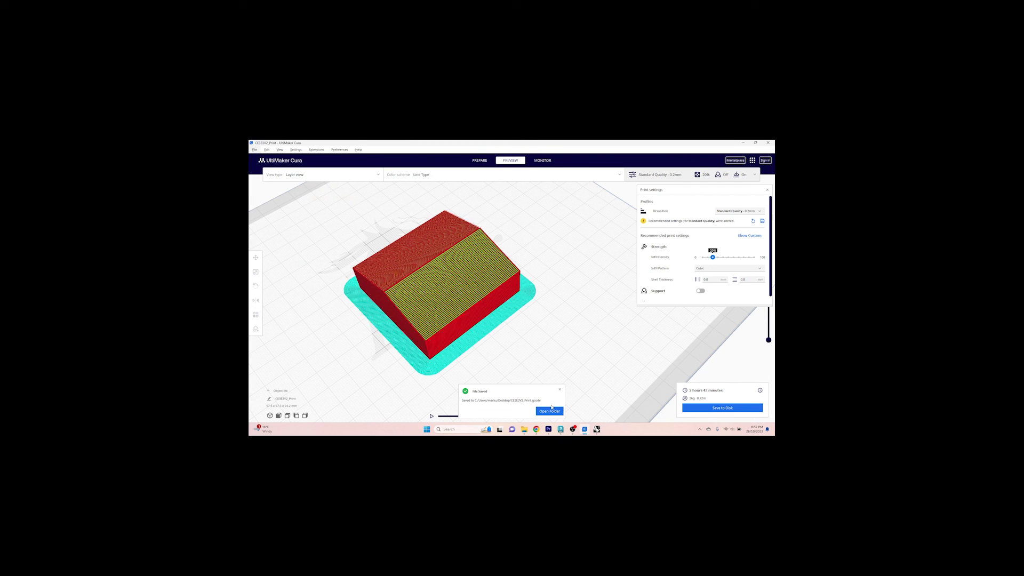